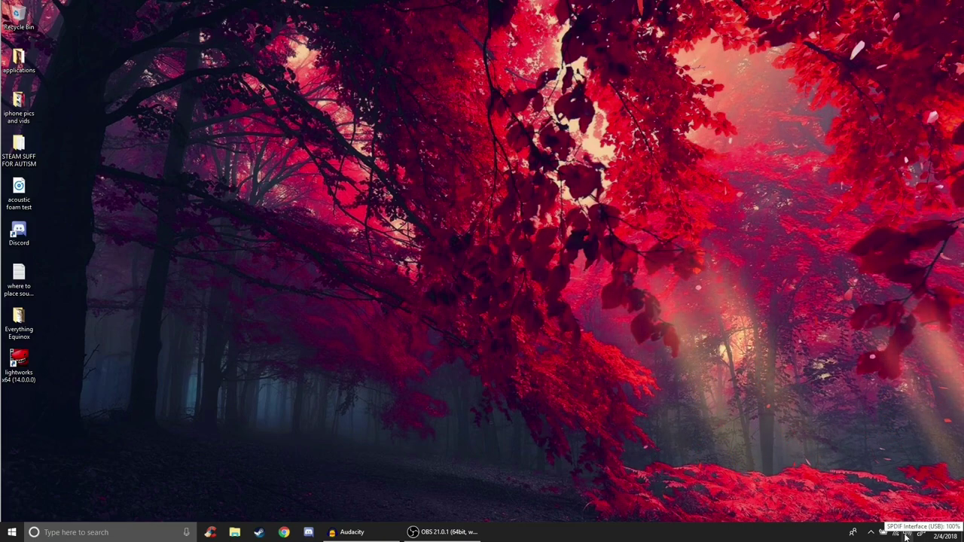
- Open the Properties of the BC Master 1635USB microphone from the Recording devices list
right_click(908, 536)
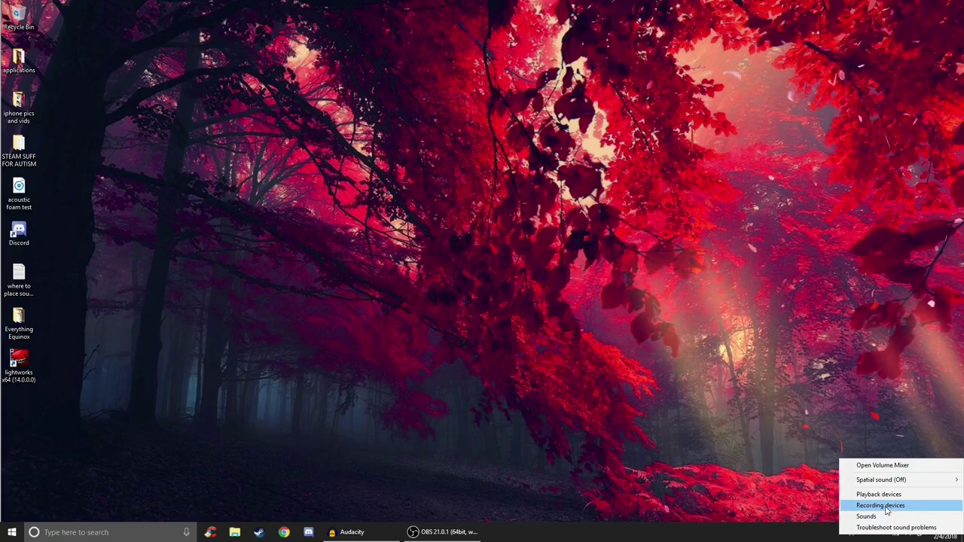
click(881, 506)
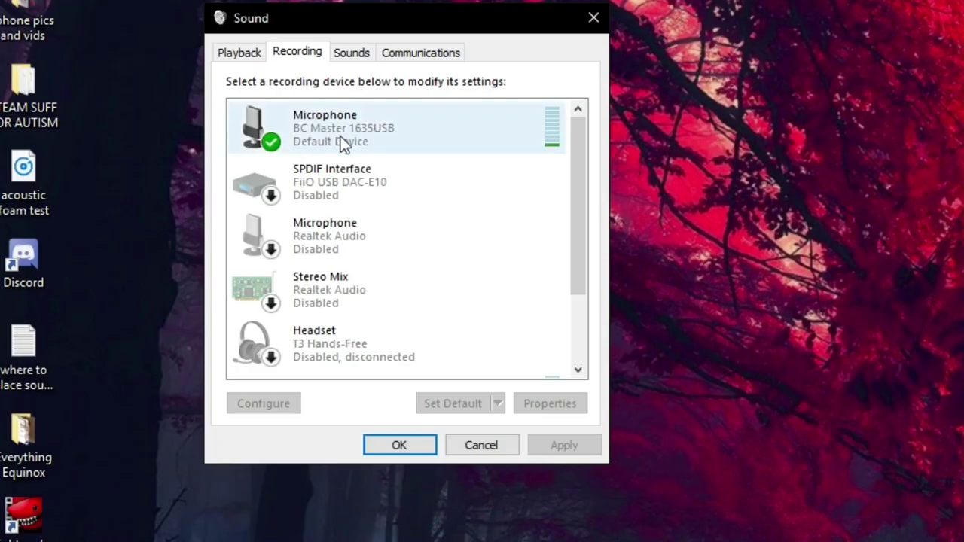
click(177, 173)
right_click(178, 171)
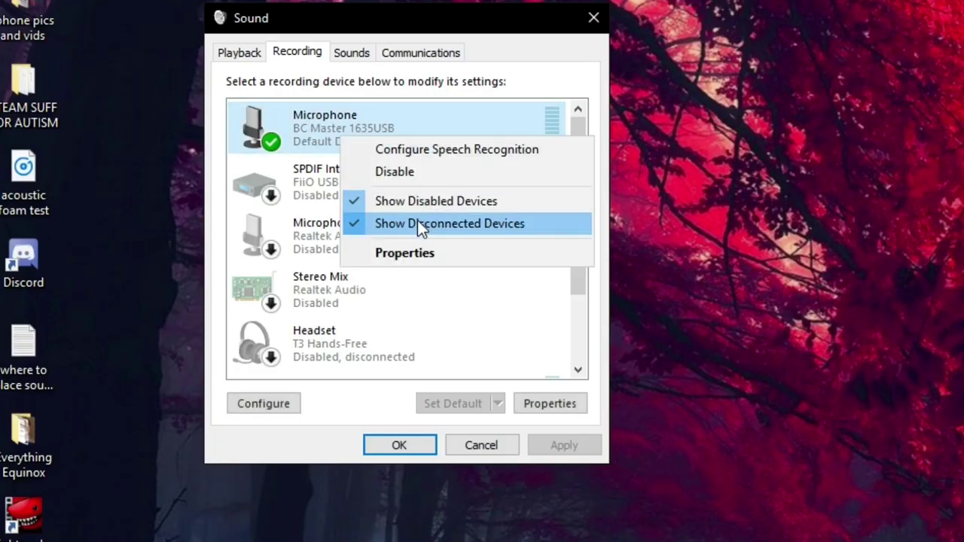
click(435, 256)
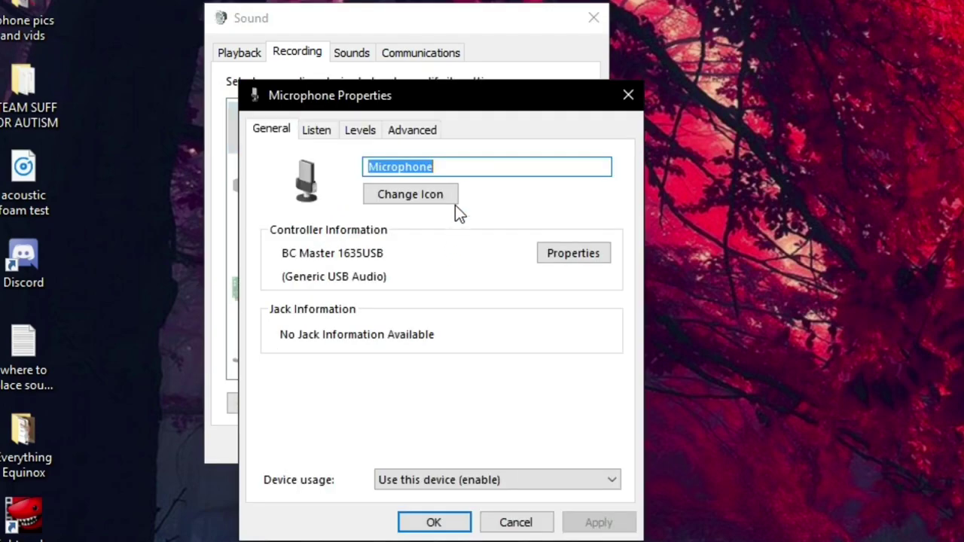
- Lower the microphone level to 80 on the Levels tab
click(353, 130)
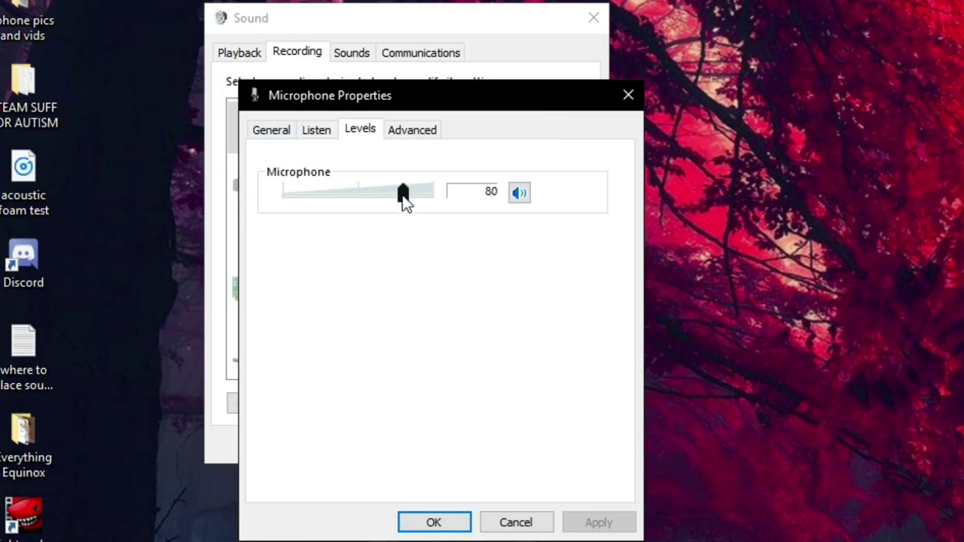
drag(402, 203, 401, 228)
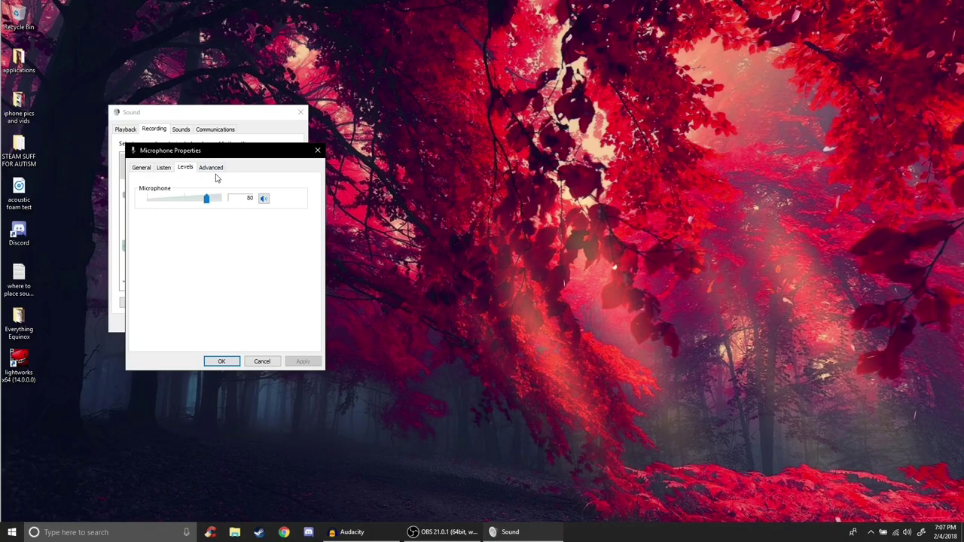
- Confirm the Microphone Properties and Sound dialogs, then bring the Audacity project forward
click(317, 151)
click(301, 111)
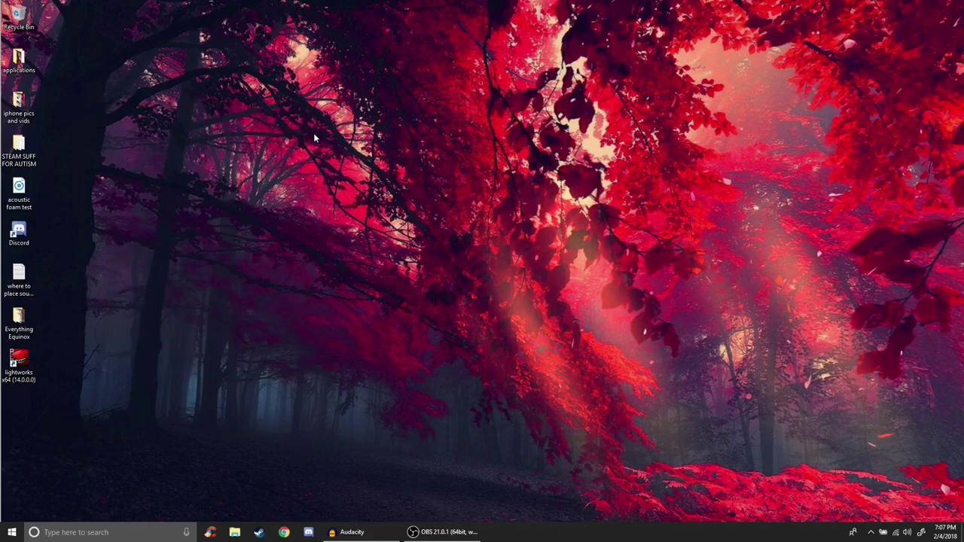
click(352, 532)
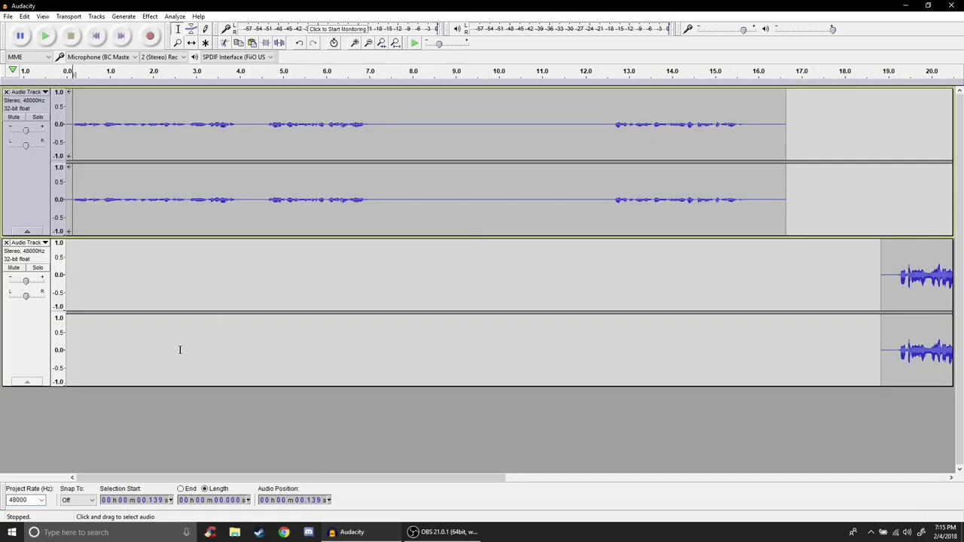
drag(168, 136, 396, 215)
click(402, 248)
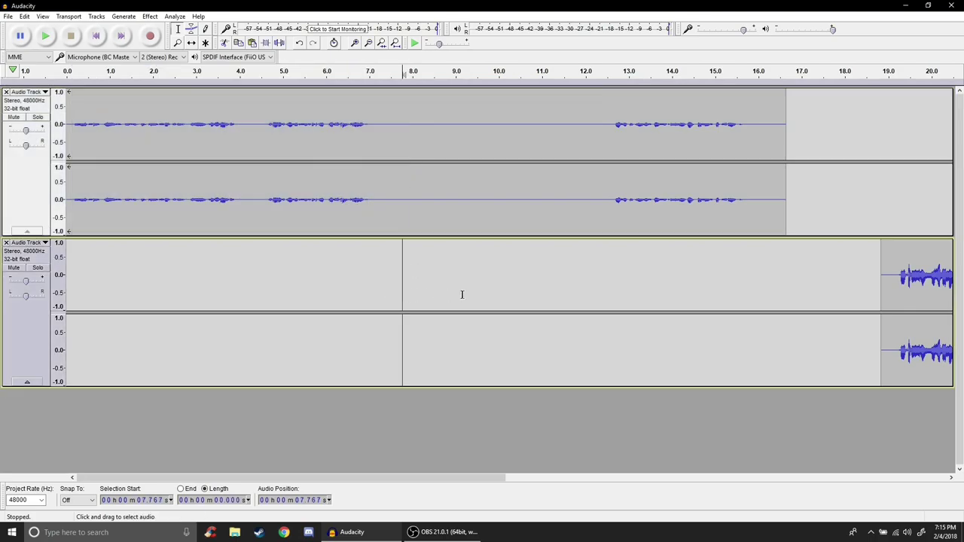
drag(361, 478, 520, 478)
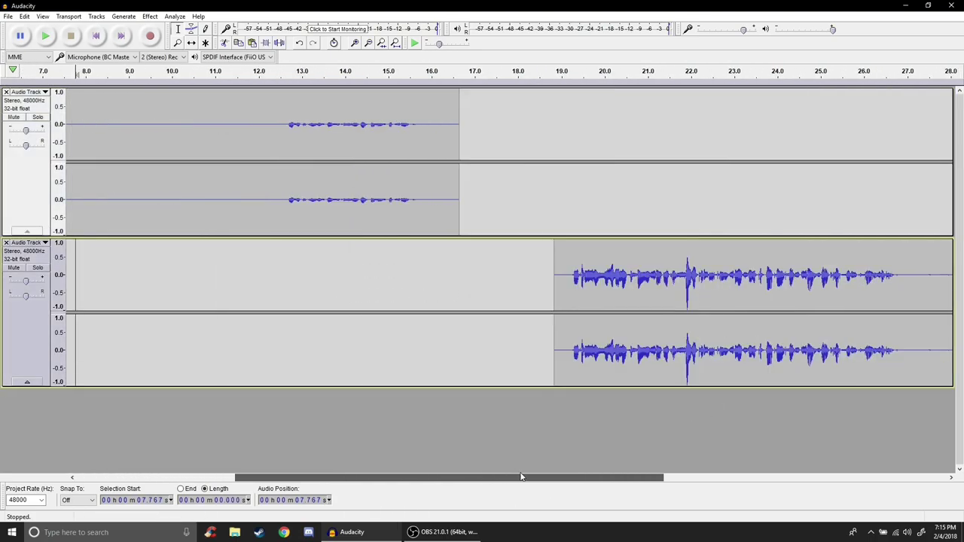
click(567, 263)
drag(567, 277, 828, 294)
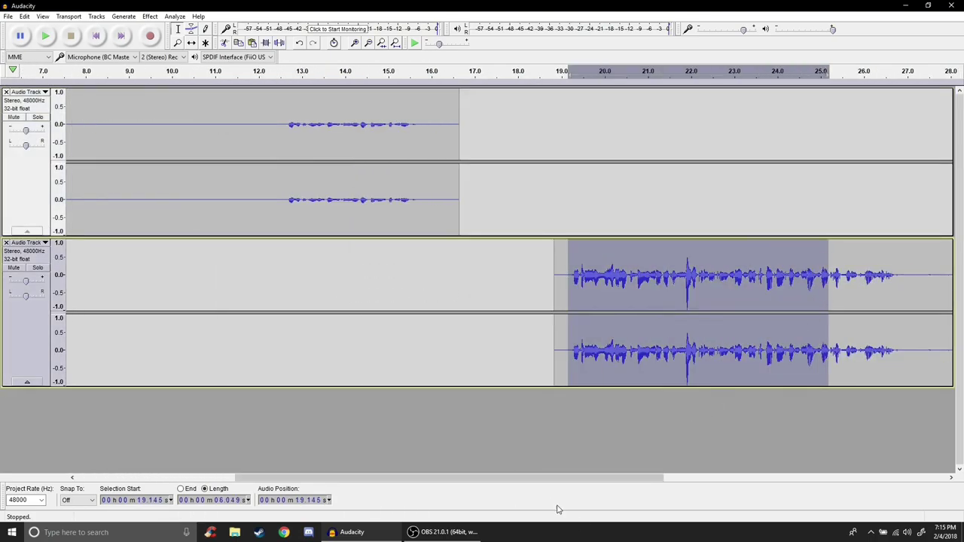
drag(568, 482, 351, 480)
click(372, 408)
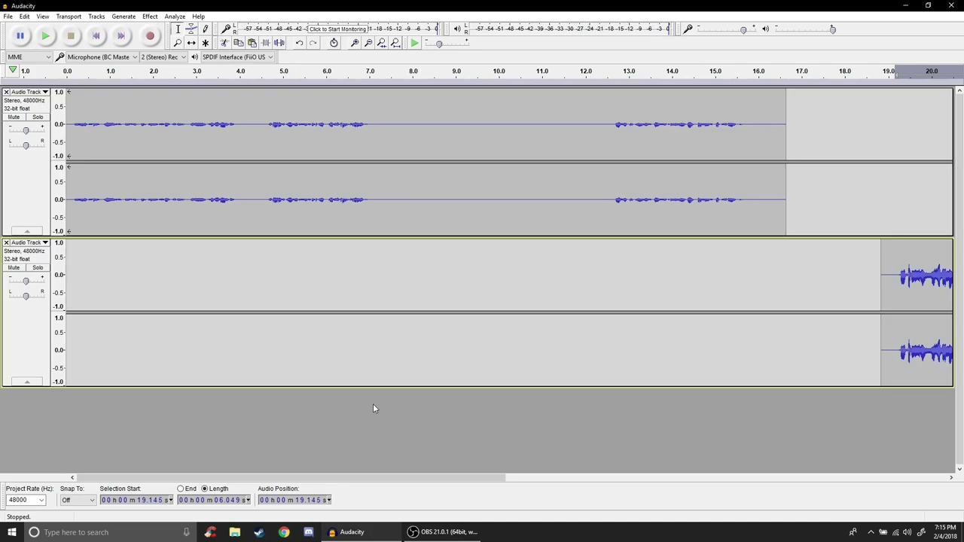
click(76, 136)
click(124, 264)
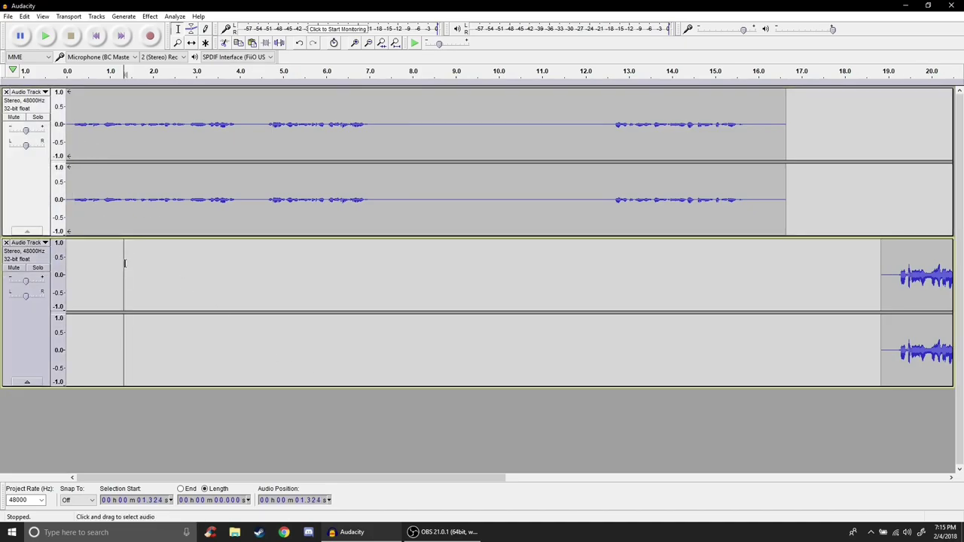
click(74, 134)
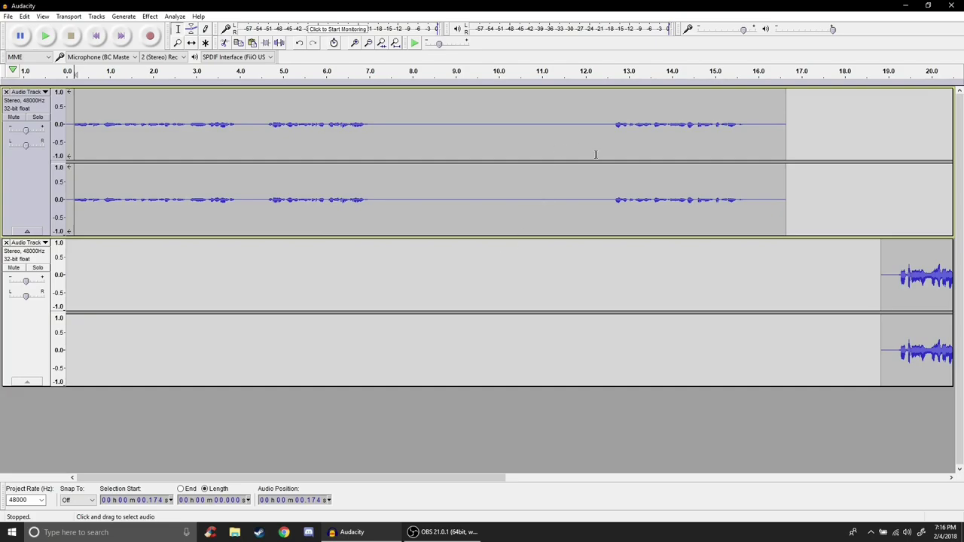
click(907, 279)
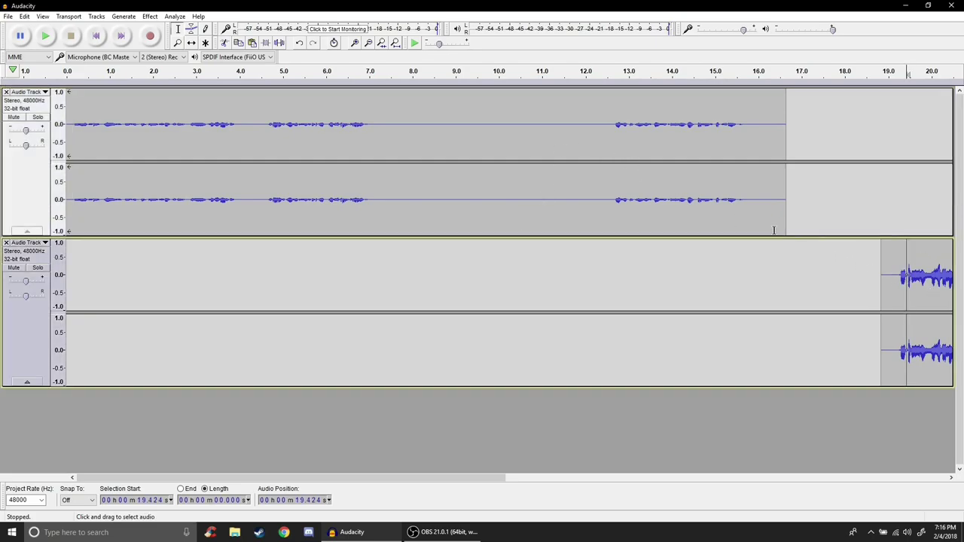
- Play both stereo recordings from the very beginning to listen for hiss
click(67, 128)
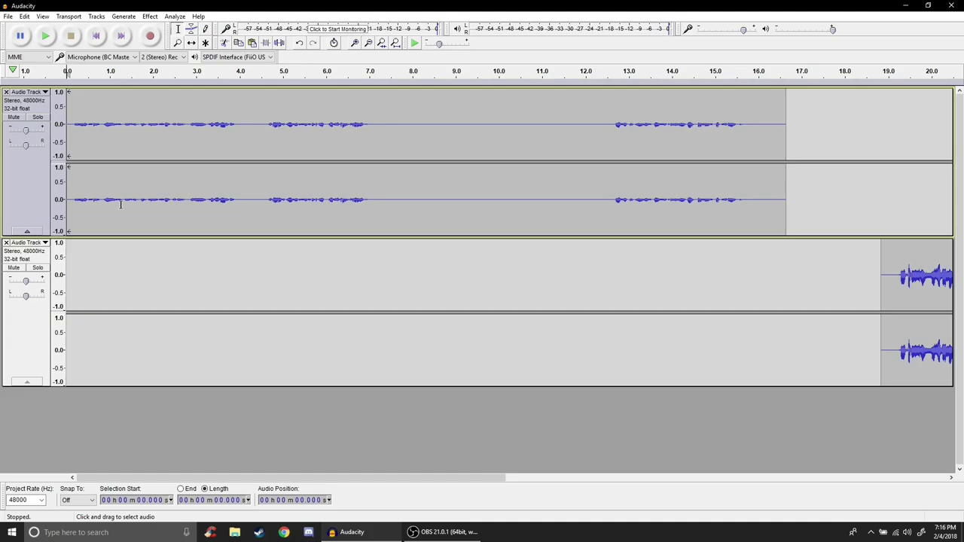
key(space)
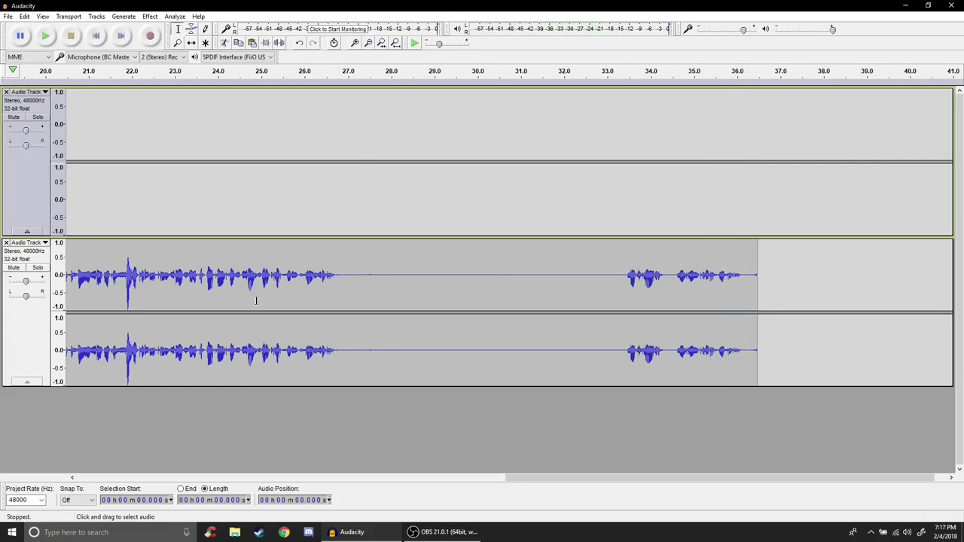
drag(532, 476, 117, 488)
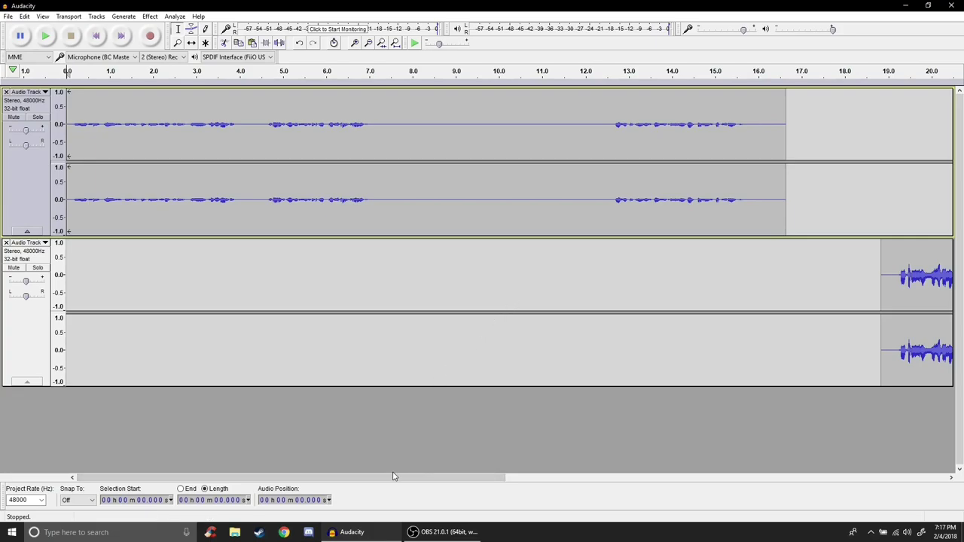
drag(391, 476, 588, 478)
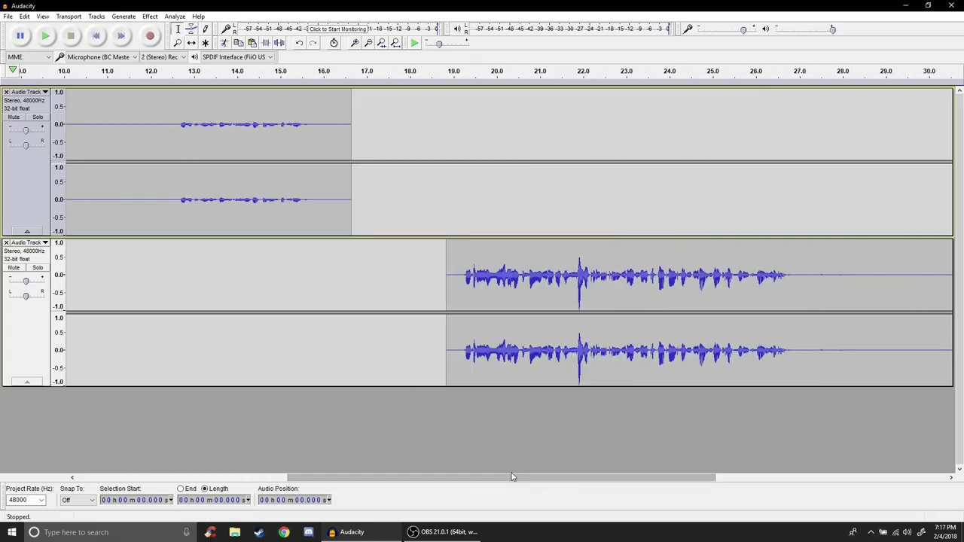
drag(482, 479, 268, 482)
click(448, 137)
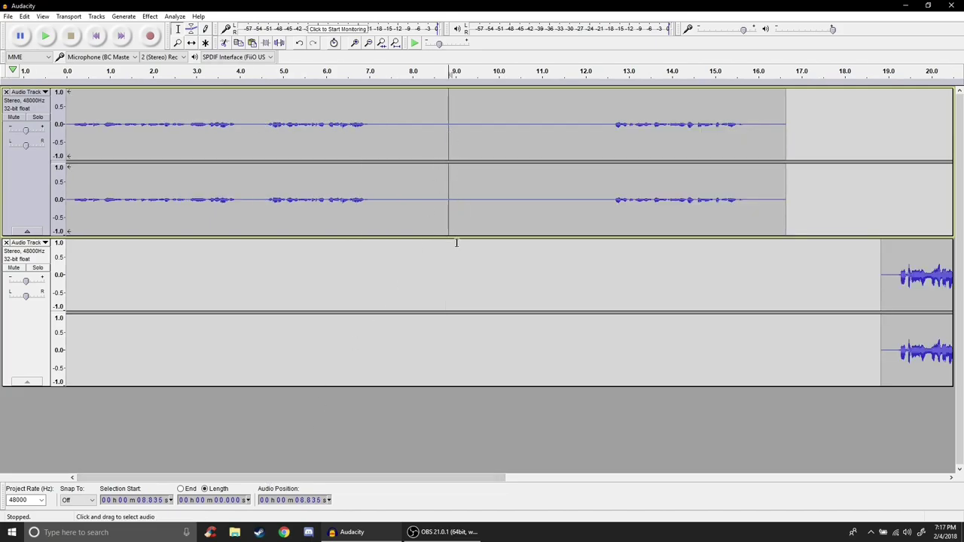
click(468, 200)
click(921, 300)
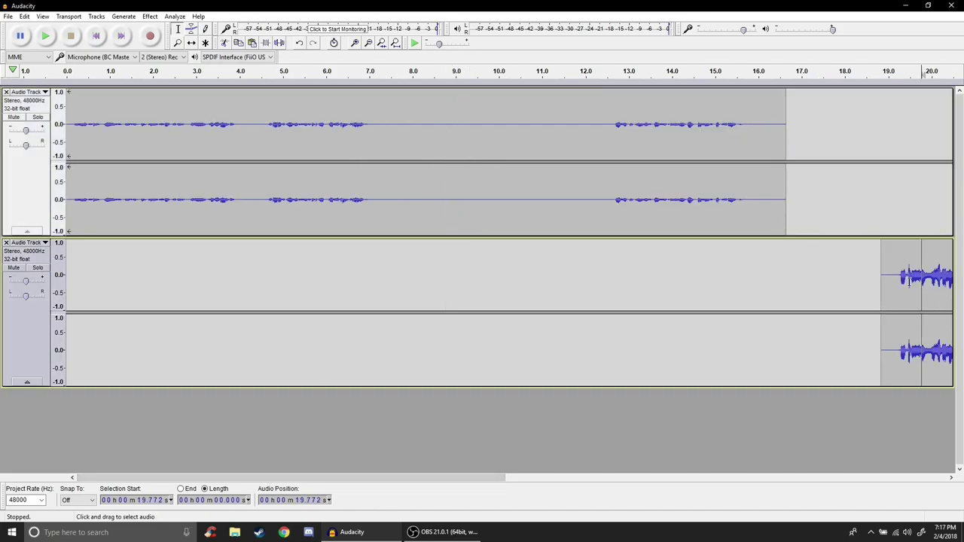
drag(212, 478, 511, 482)
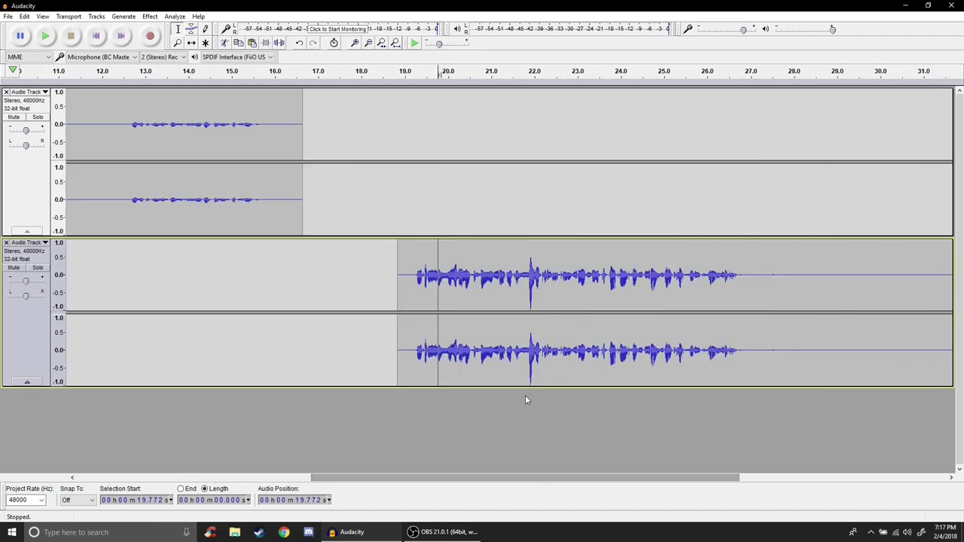
click(324, 324)
key(comma)
key(Up)
click(540, 317)
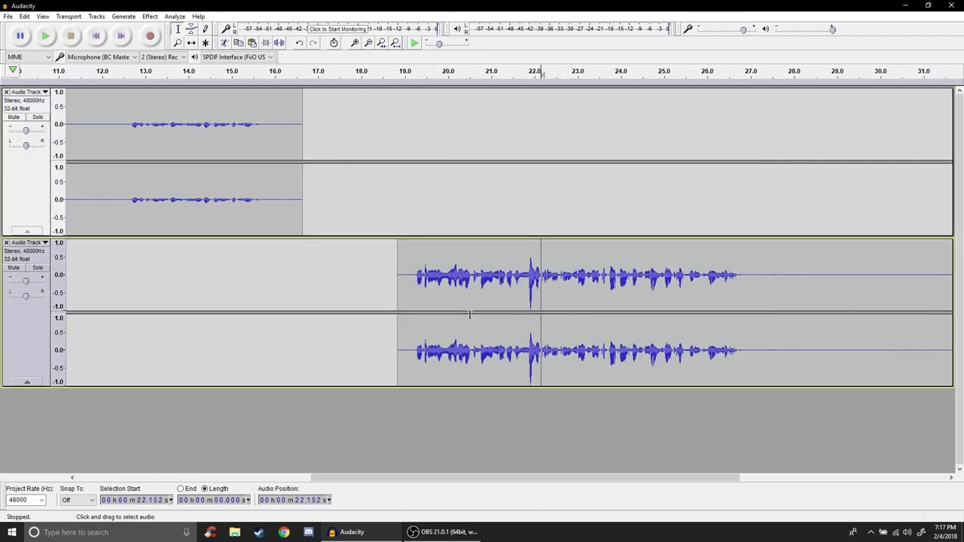
click(347, 307)
click(247, 178)
click(487, 279)
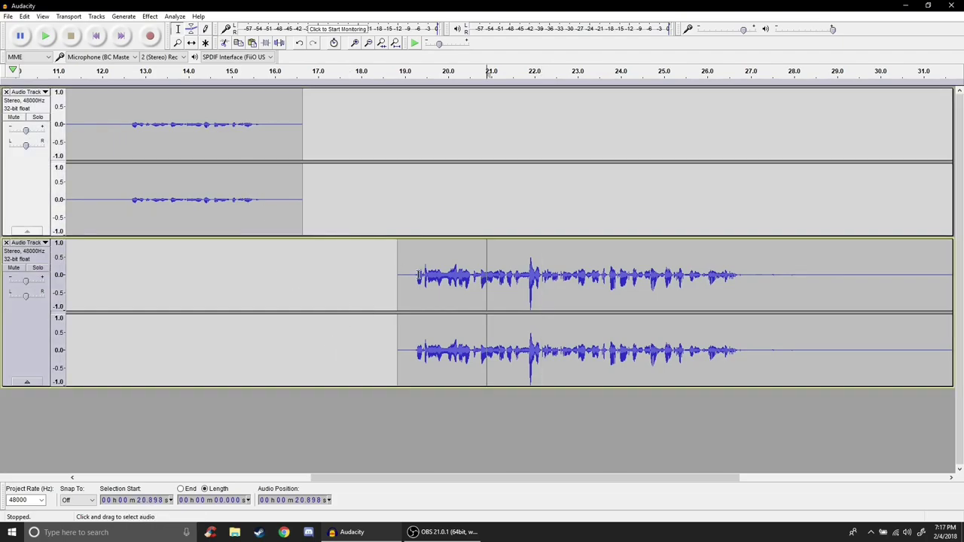
click(252, 180)
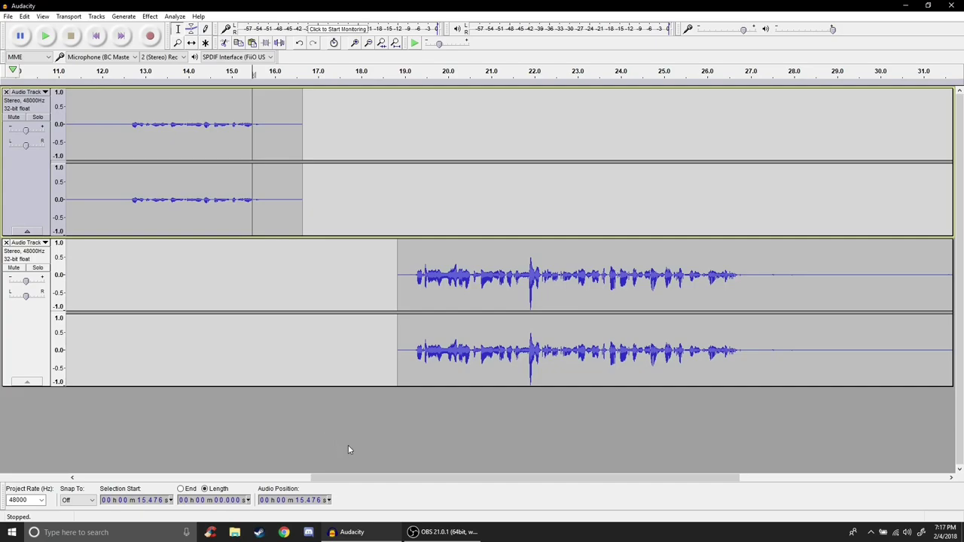